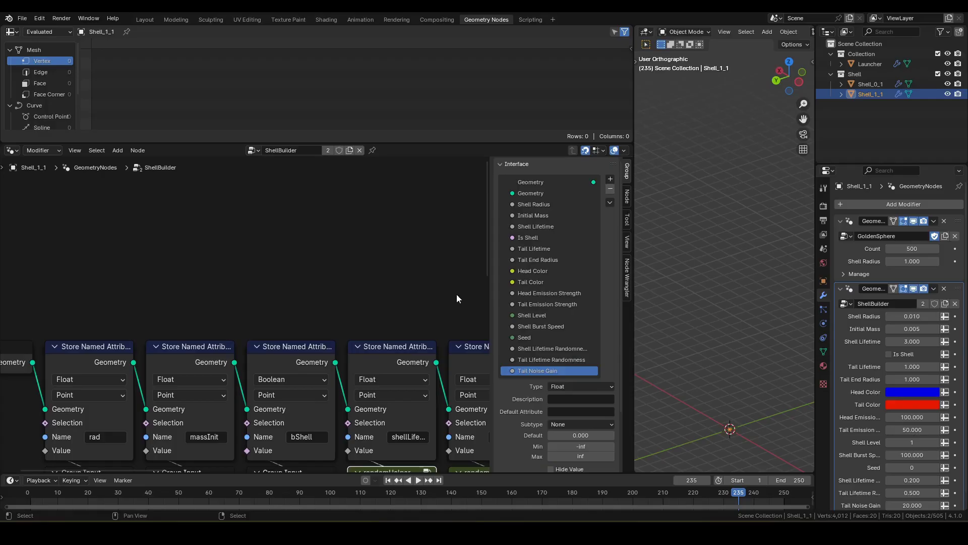
# - Pan the node editor to bring the ShellBuilder Group Input nodes into view
pyautogui.moveTo(454, 274); pyautogui.dragTo(388, 233, button='middle')
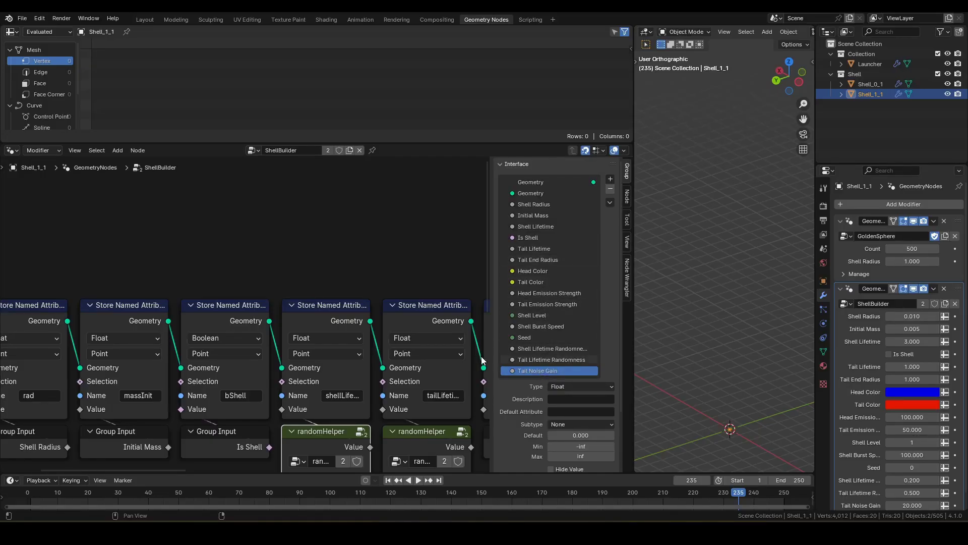
# - Add three new panels to the ShellBuilder group interface
pyautogui.click(610, 180)
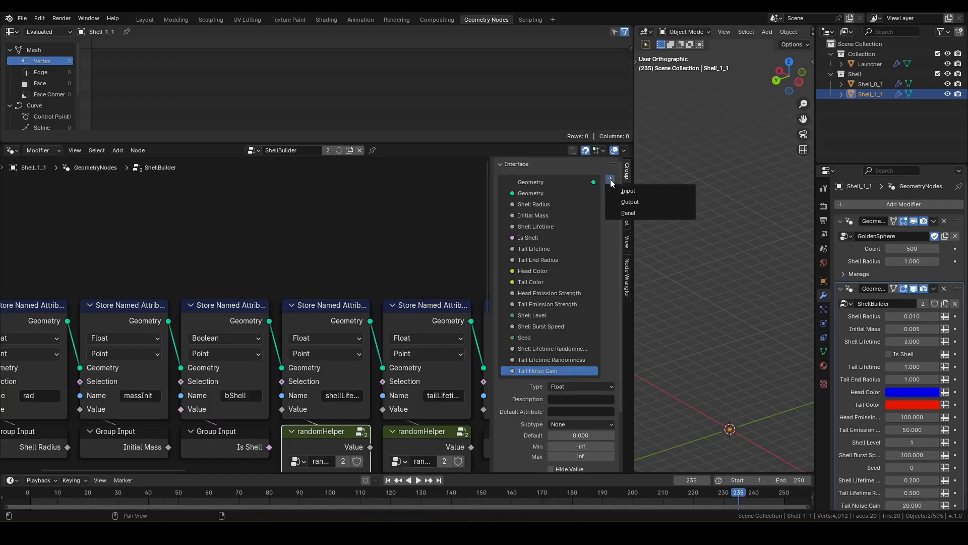
pyautogui.click(625, 212)
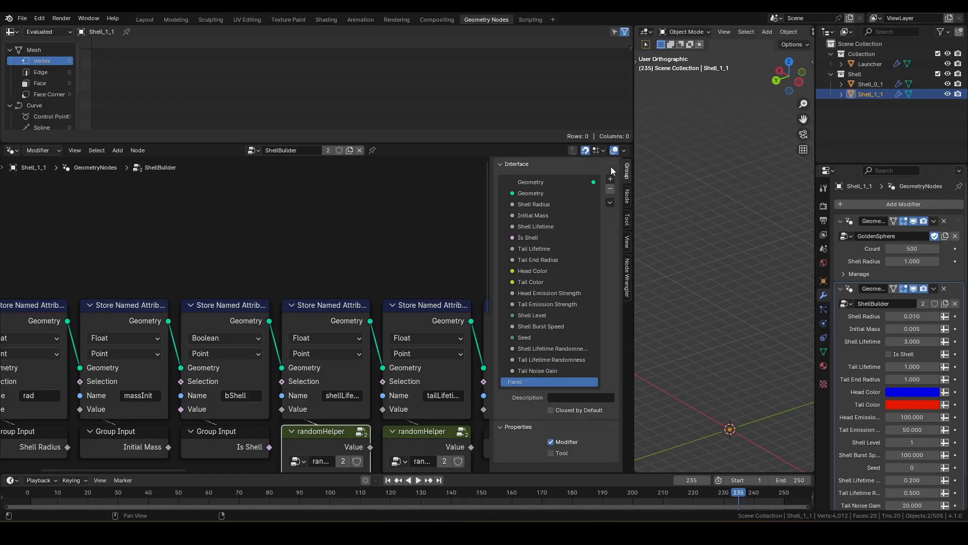
pyautogui.click(612, 177)
pyautogui.click(619, 212)
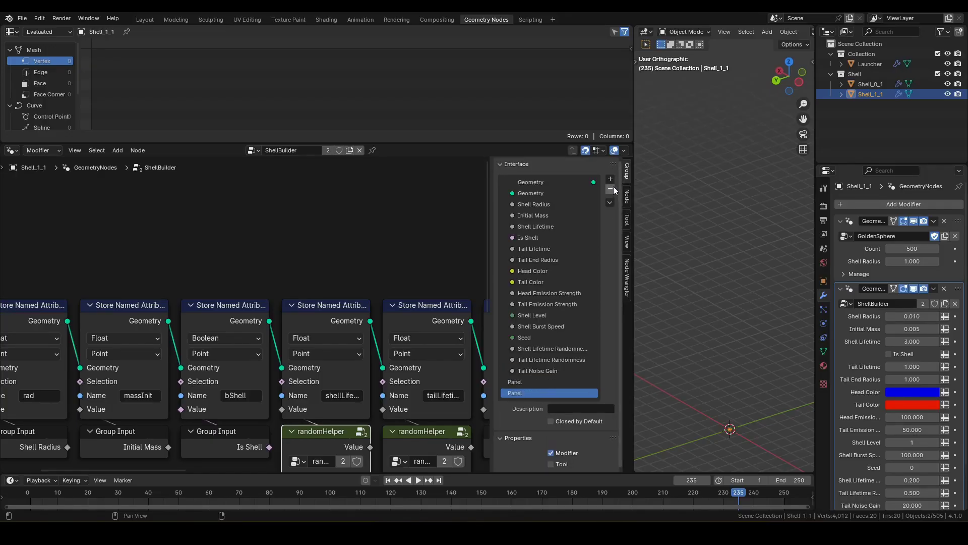
pyautogui.click(611, 179)
pyautogui.click(627, 212)
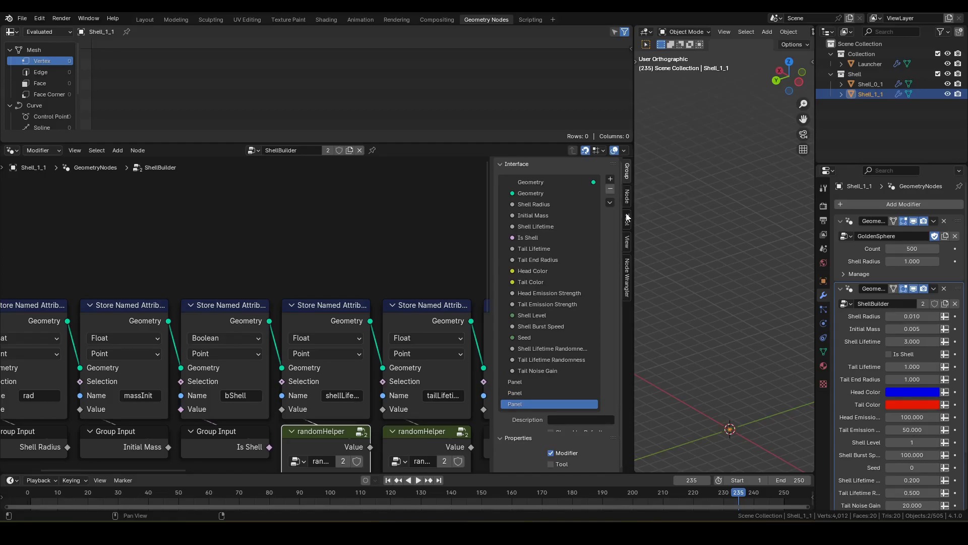
# - Rename the new panels Shell Settings, Tail Settings and Material Settings
pyautogui.doubleClick(538, 385)
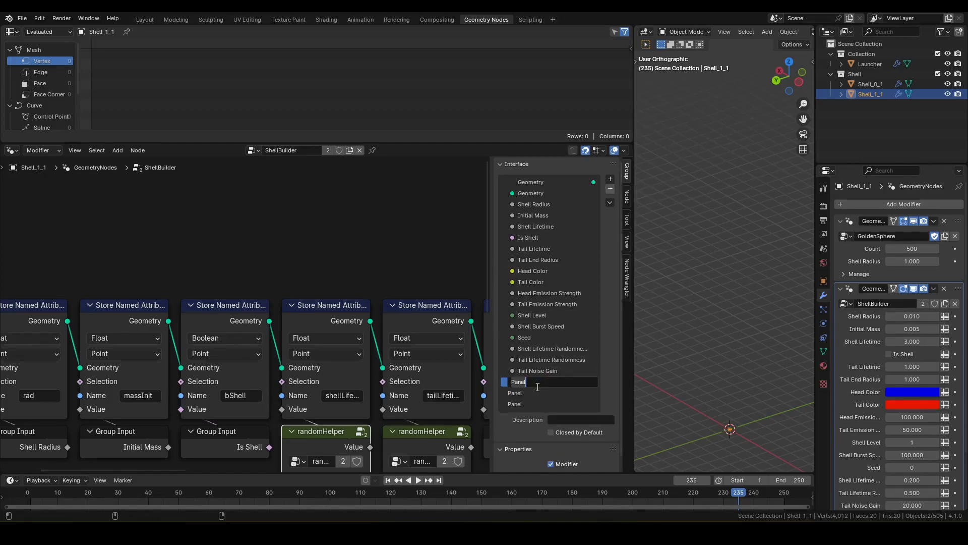
pyautogui.write('Shell Settings')
pyautogui.press('Return')
pyautogui.doubleClick(541, 397)
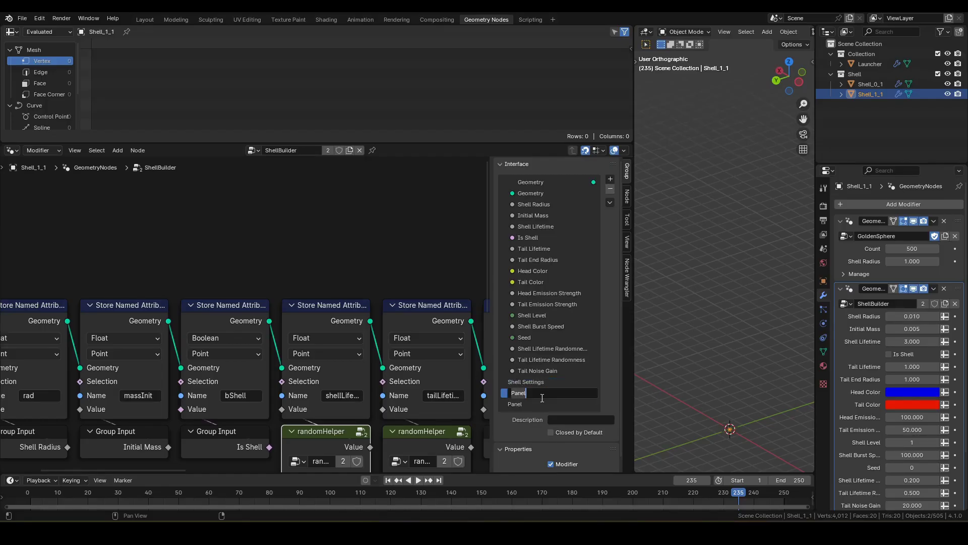
pyautogui.write('Tail Settings')
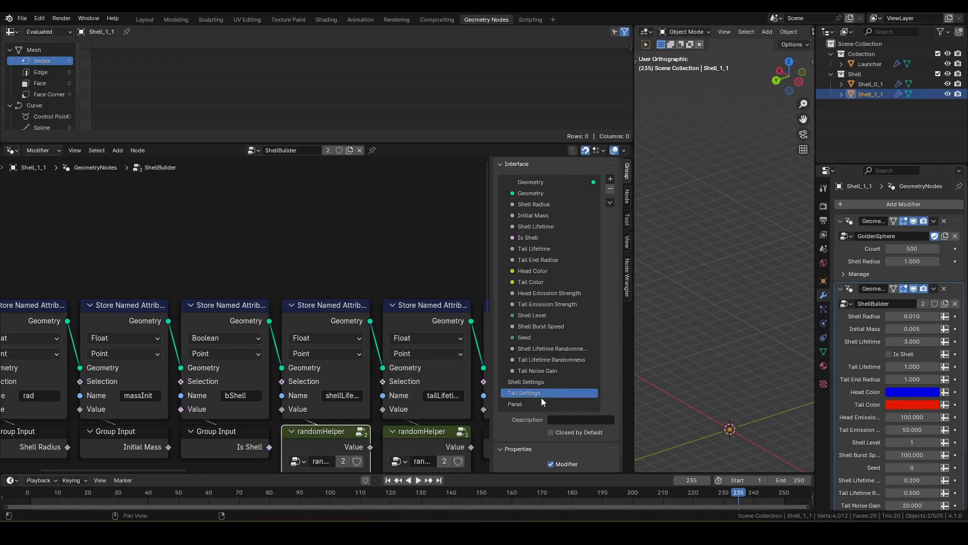
pyautogui.doubleClick(553, 402)
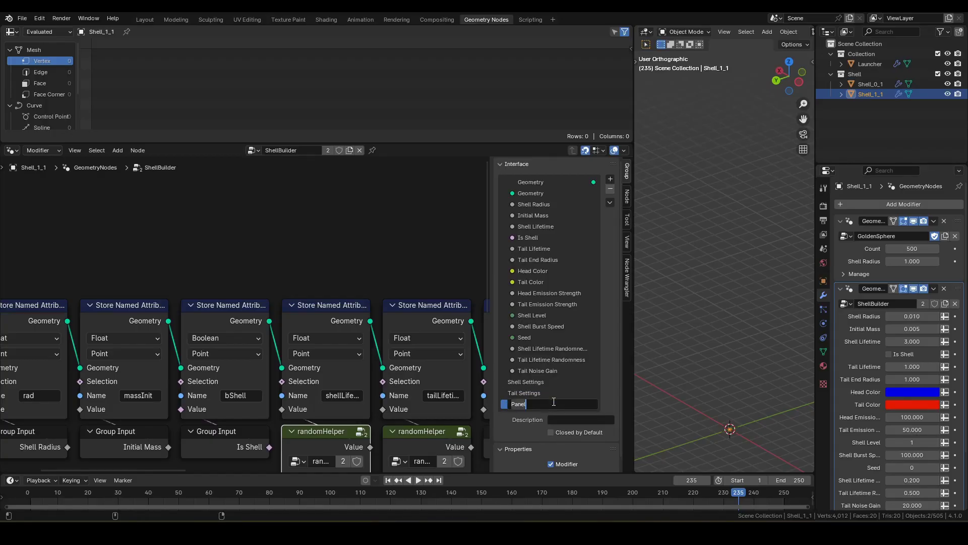
pyautogui.write('Material Setting')
pyautogui.write('s')
pyautogui.press('Return')
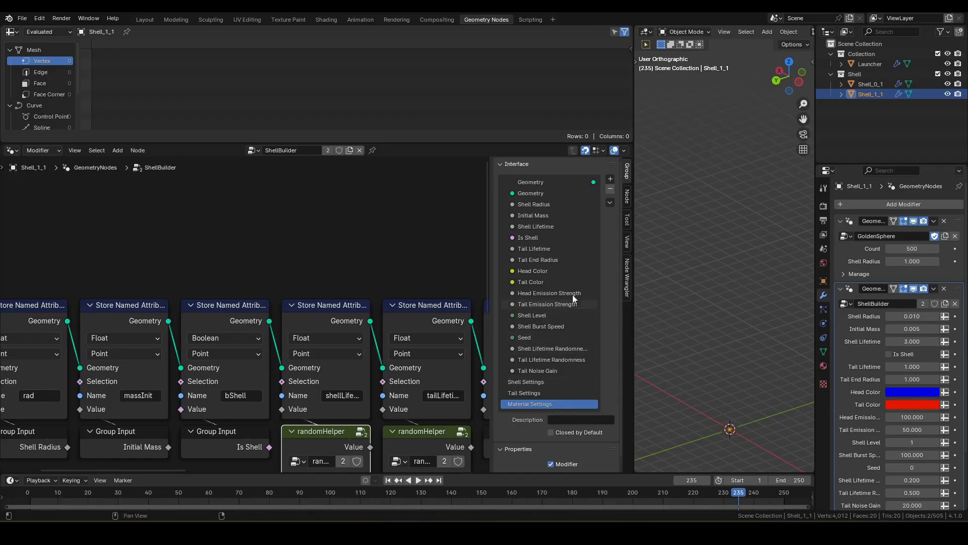
# - Move Is Shell, Shell Radius, Initial Mass, Shell Lifetime, Shell Lifetime Randomness and Shell Burst Speed into Shell Settings
pyautogui.click(531, 240)
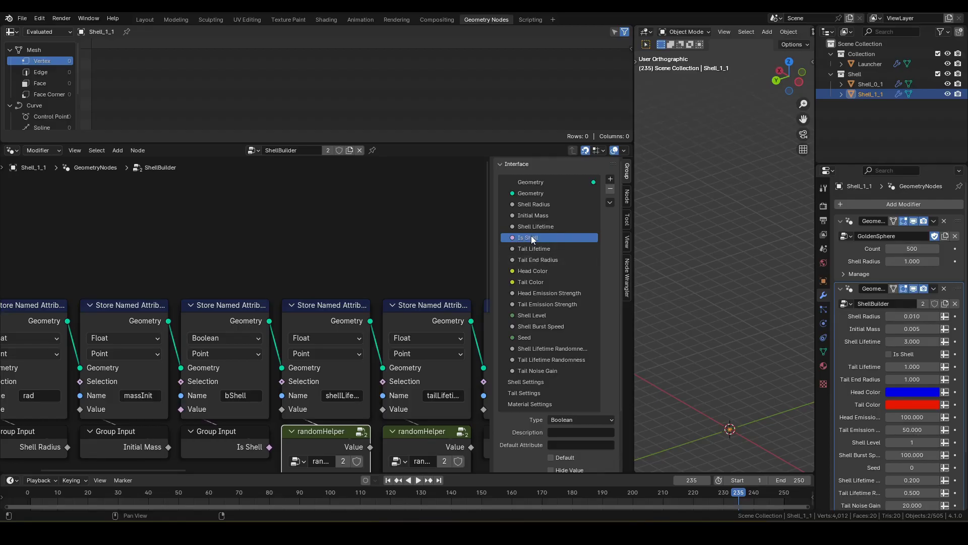
pyautogui.moveTo(531, 237); pyautogui.dragTo(526, 382)
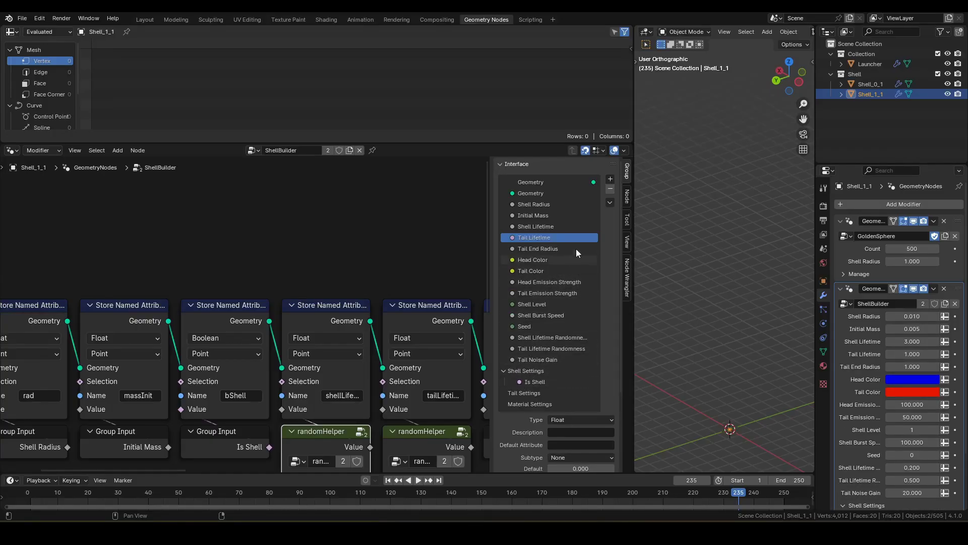
pyautogui.moveTo(544, 204); pyautogui.dragTo(530, 383)
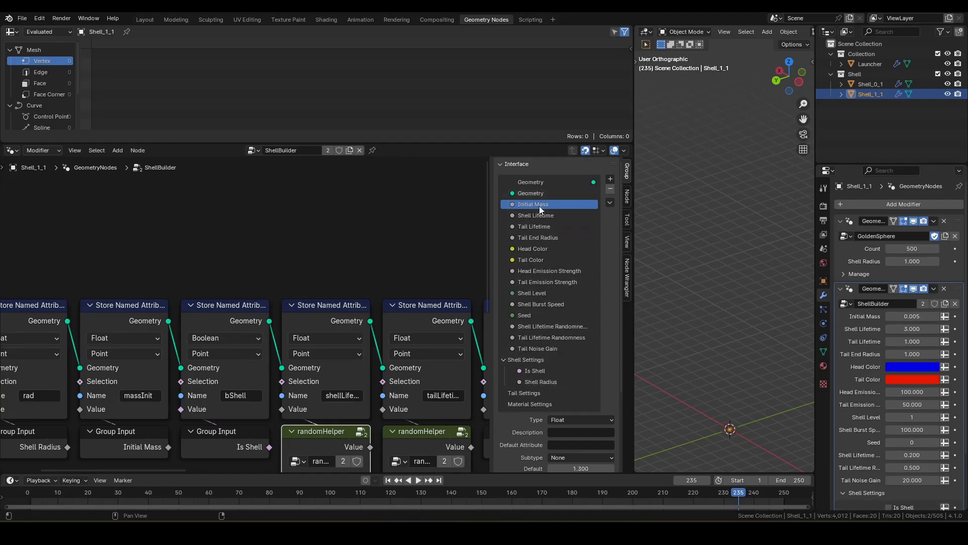
pyautogui.moveTo(537, 205); pyautogui.dragTo(538, 383)
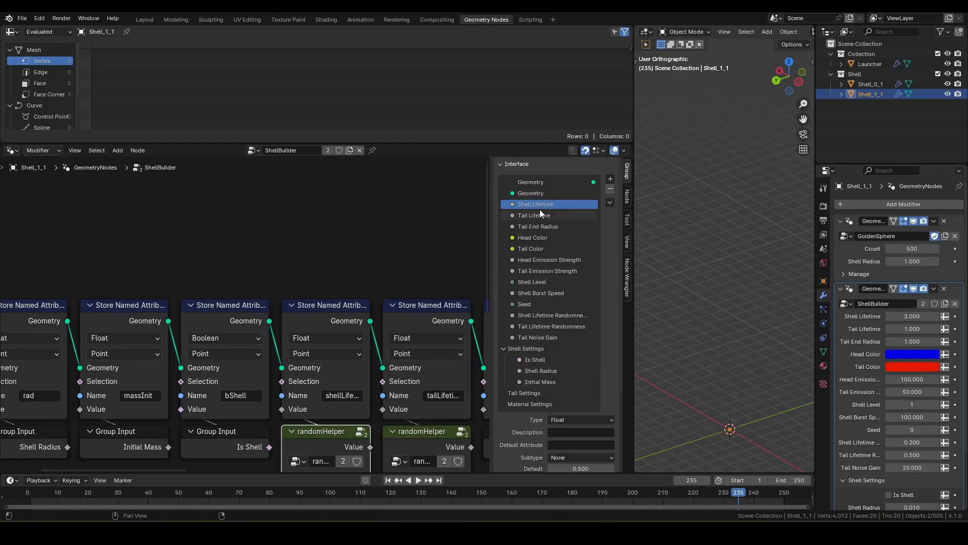
pyautogui.moveTo(537, 207); pyautogui.dragTo(535, 384)
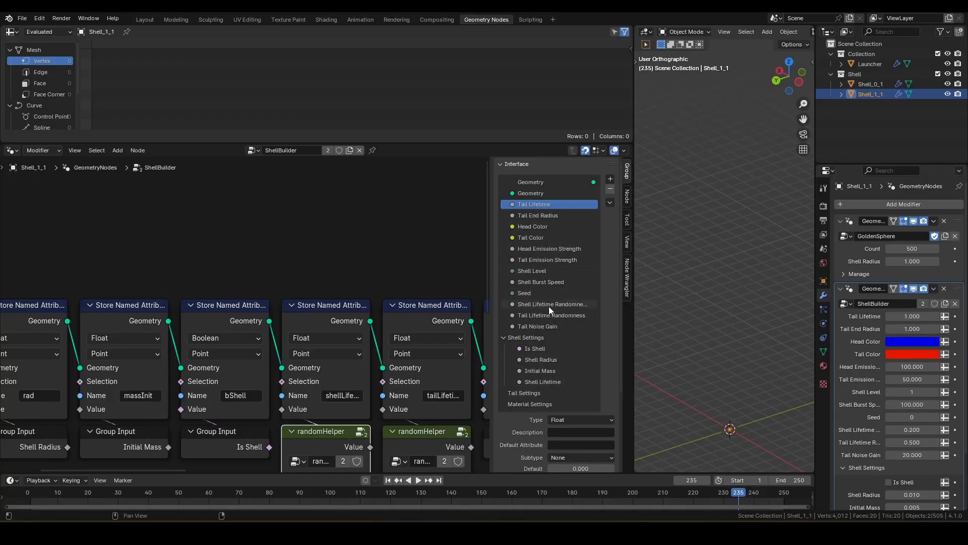
pyautogui.moveTo(549, 306); pyautogui.dragTo(540, 386)
pyautogui.moveTo(547, 281); pyautogui.dragTo(545, 384)
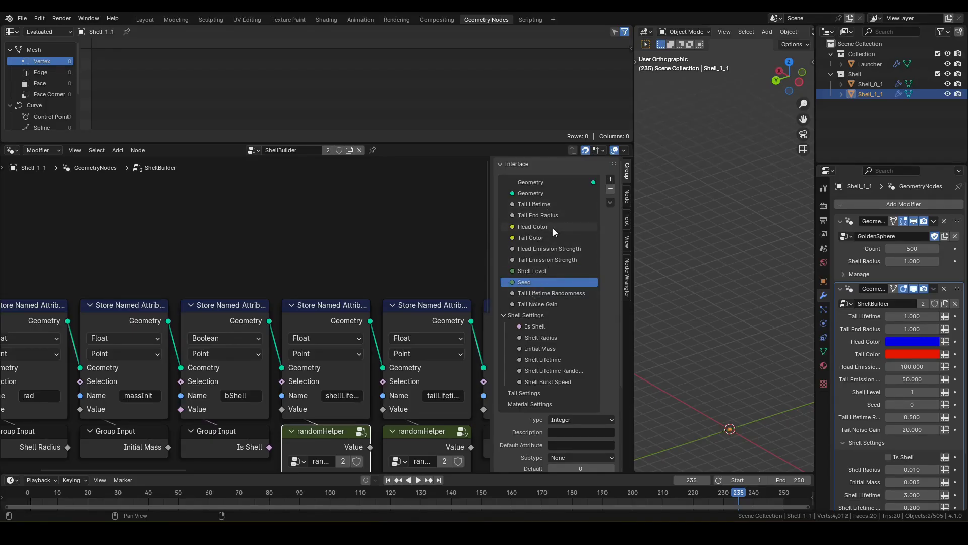
# - Move Tail End Radius, Tail Lifetime, Tail Lifetime Randomness and Tail Noise Gain into Tail Settings
pyautogui.click(541, 216)
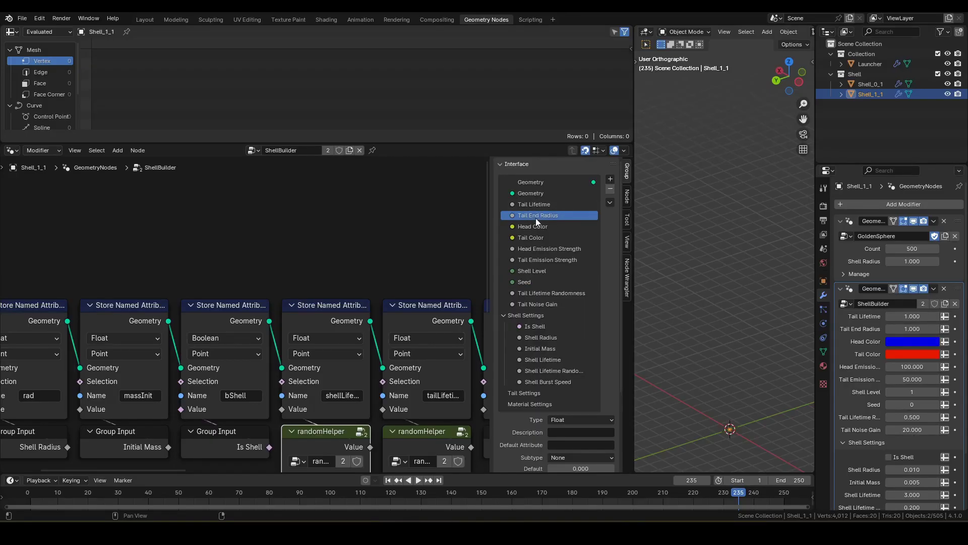
pyautogui.moveTo(536, 217); pyautogui.dragTo(527, 393)
pyautogui.moveTo(534, 207); pyautogui.dragTo(537, 395)
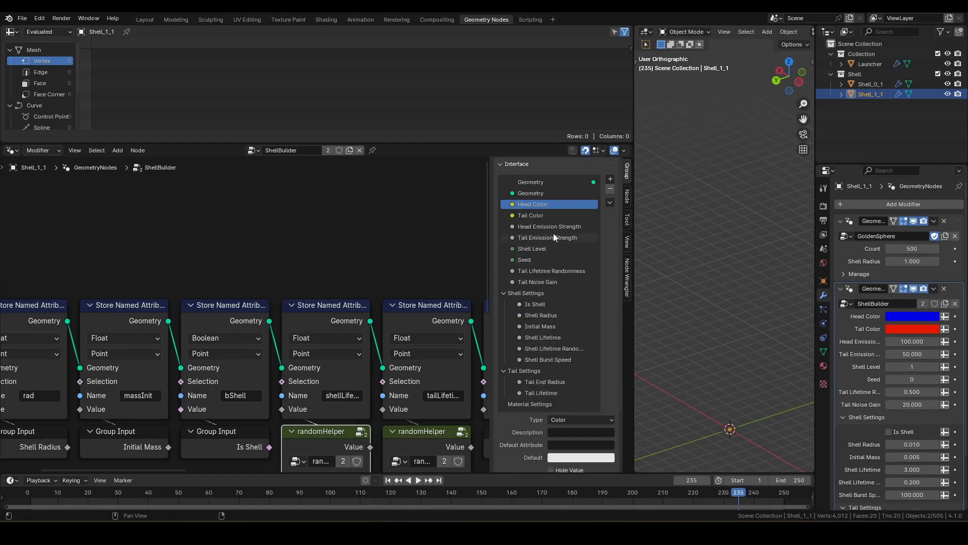
pyautogui.moveTo(549, 271); pyautogui.dragTo(540, 395)
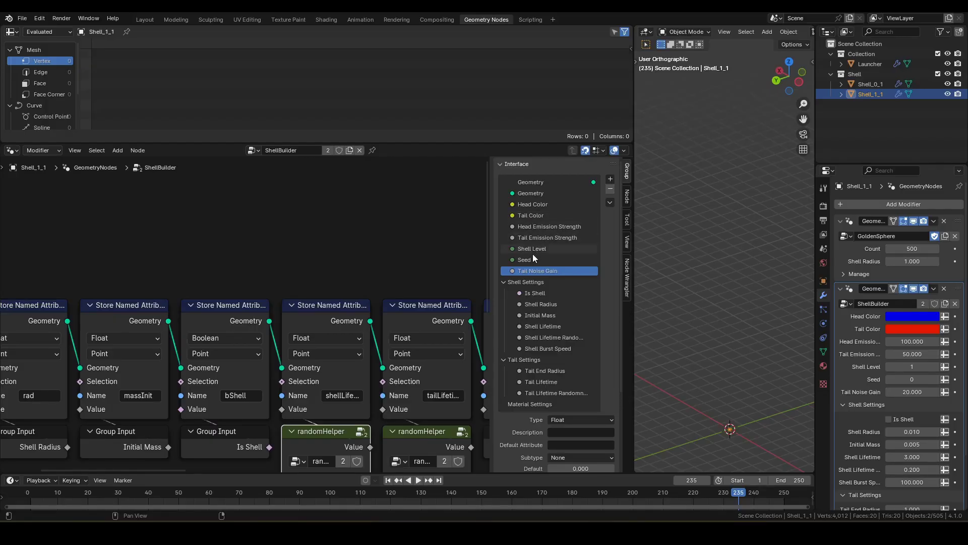
pyautogui.moveTo(535, 273); pyautogui.dragTo(535, 394)
# - Move Head/Tail Color and both emission strengths into Material Settings, then place Seed above Shell Level
pyautogui.scroll(-1, 564, 311)
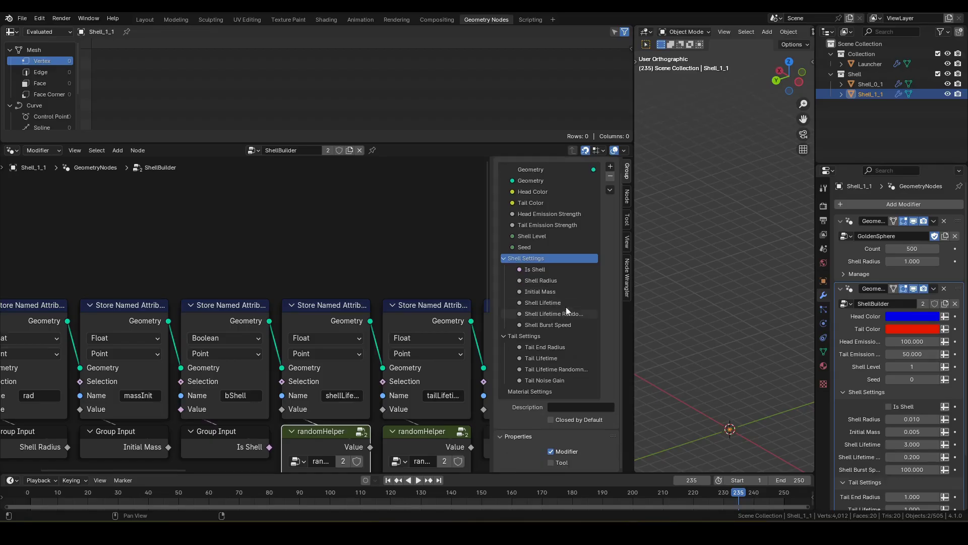
pyautogui.click(532, 192)
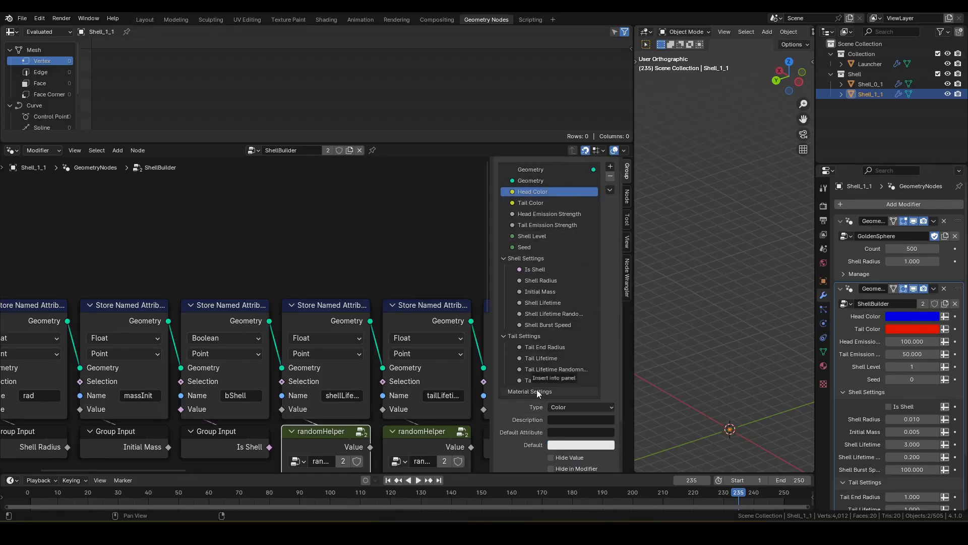
pyautogui.moveTo(582, 312); pyautogui.dragTo(537, 389)
pyautogui.moveTo(531, 191); pyautogui.dragTo(531, 392)
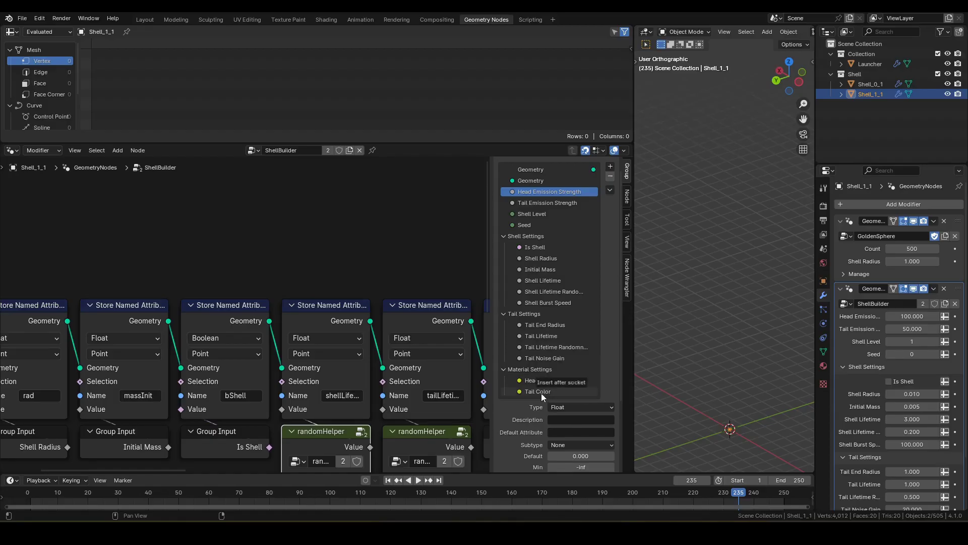
pyautogui.moveTo(534, 193); pyautogui.dragTo(540, 390)
pyautogui.moveTo(539, 190); pyautogui.dragTo(538, 392)
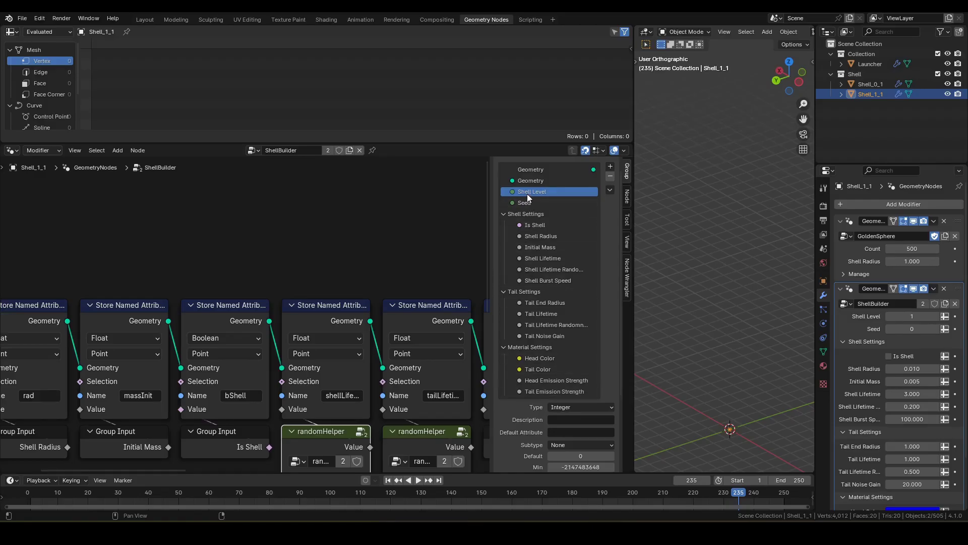
pyautogui.moveTo(531, 190); pyautogui.dragTo(527, 205)
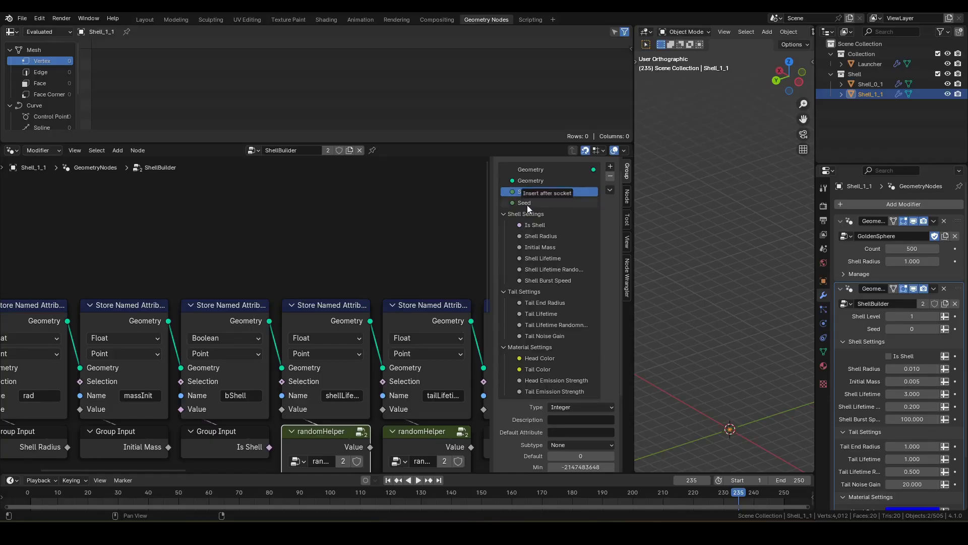